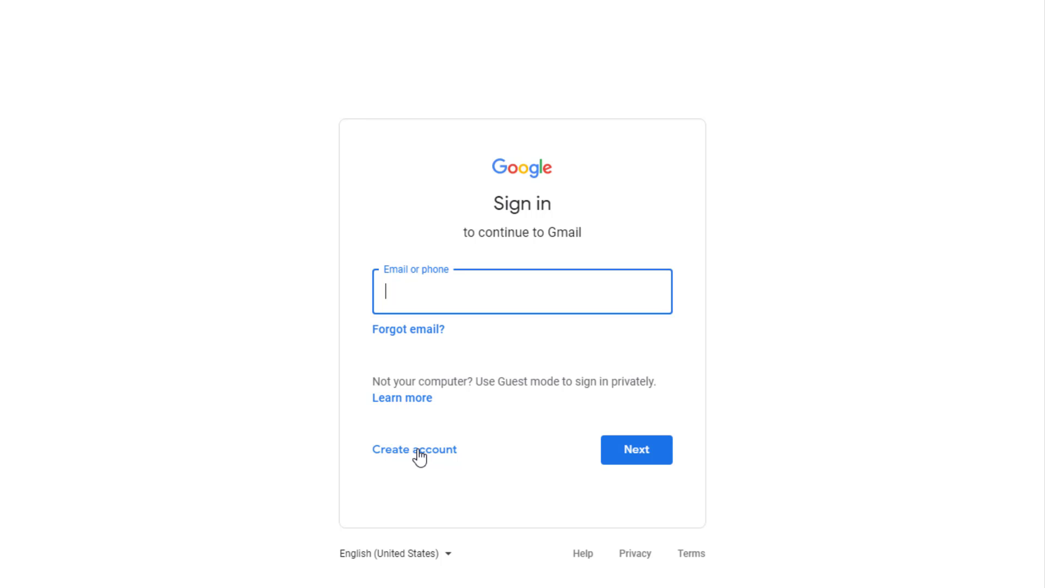
Choose Create account > For myself to open the personal sign-up form.
{"action": "left_click", "coordinate": [419, 458]}
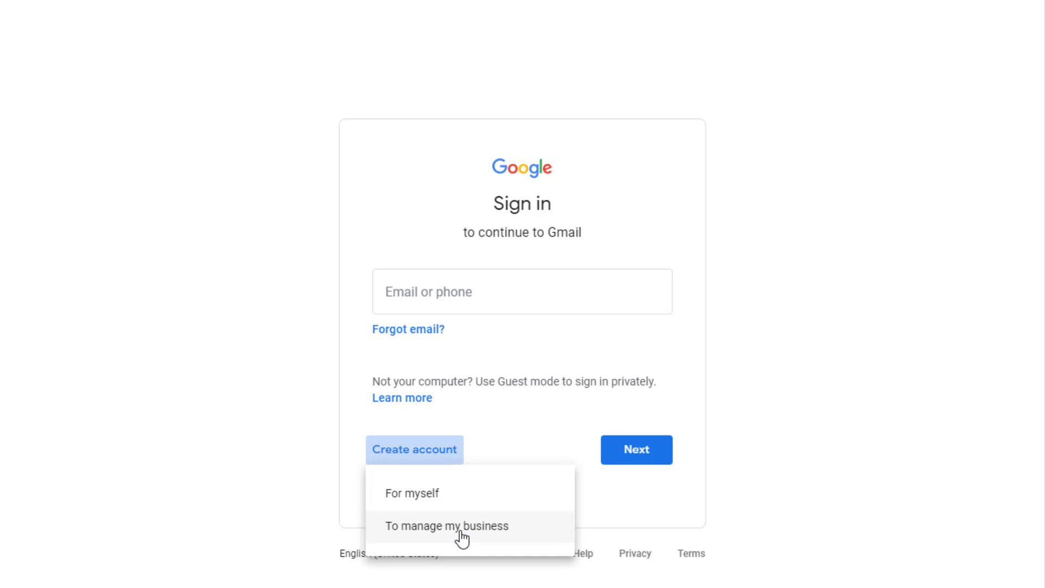
{"action": "left_click", "coordinate": [429, 494]}
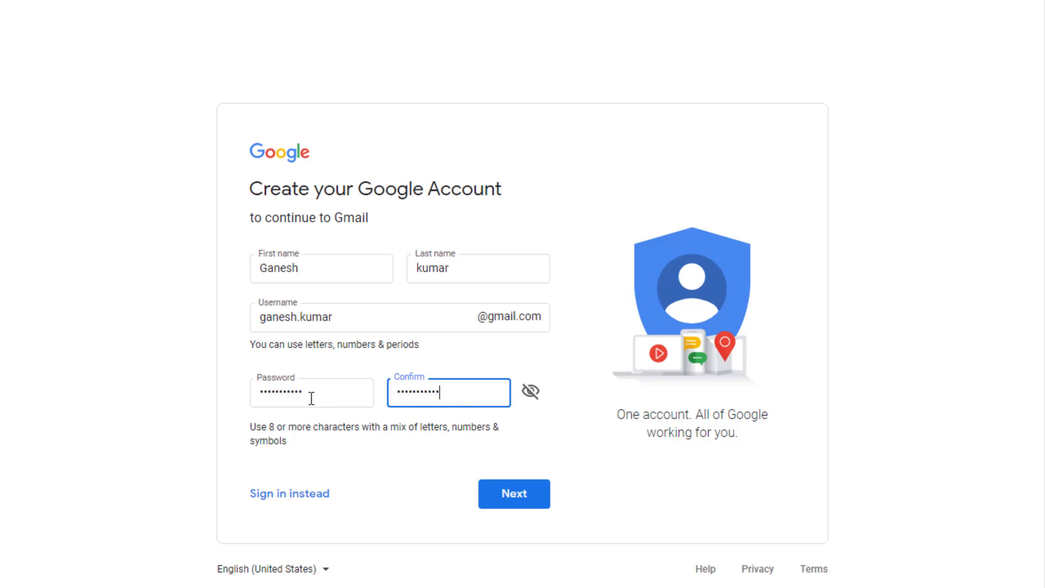
Check both passwords match, then resubmit with a new username after the first was taken.
{"action": "left_click", "coordinate": [530, 396]}
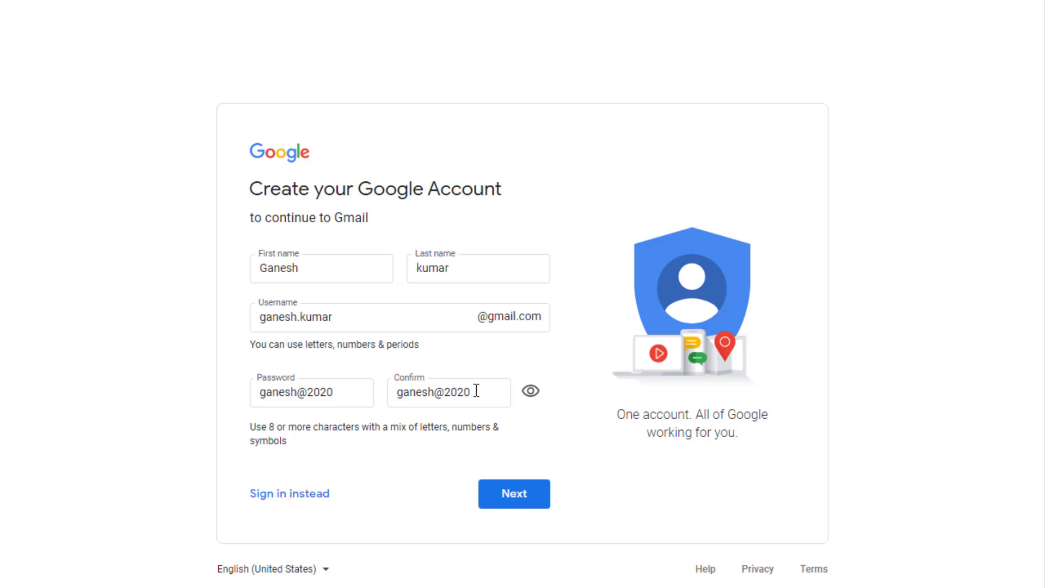
{"action": "left_click", "coordinate": [531, 391]}
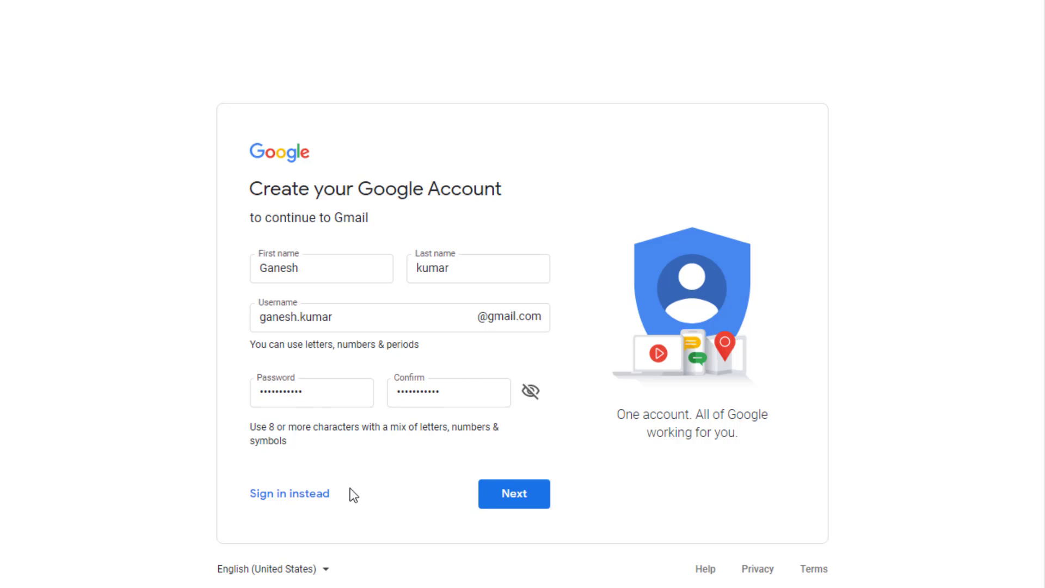
{"action": "left_click", "coordinate": [501, 509]}
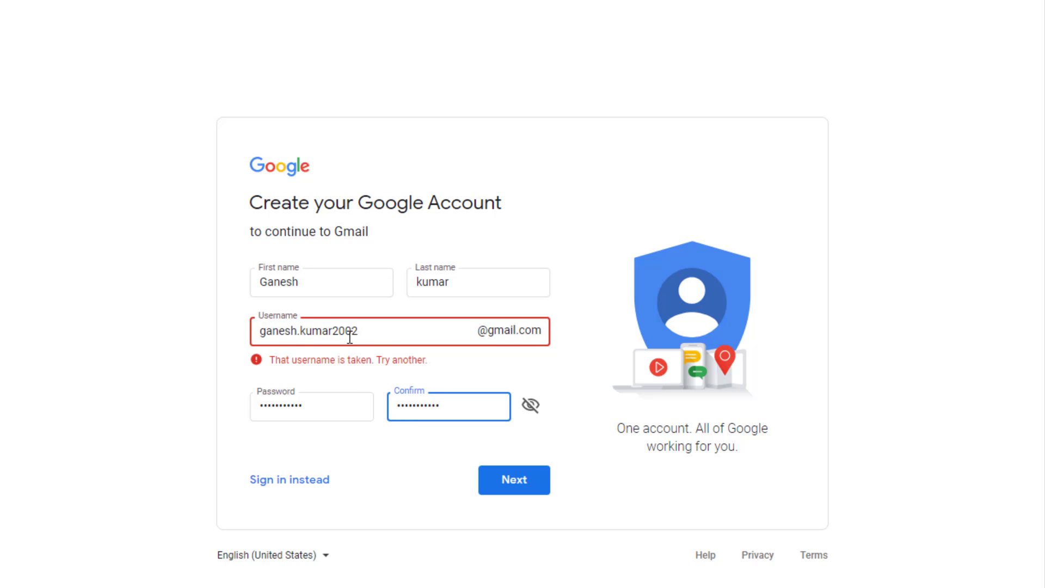
{"action": "left_click", "coordinate": [512, 483]}
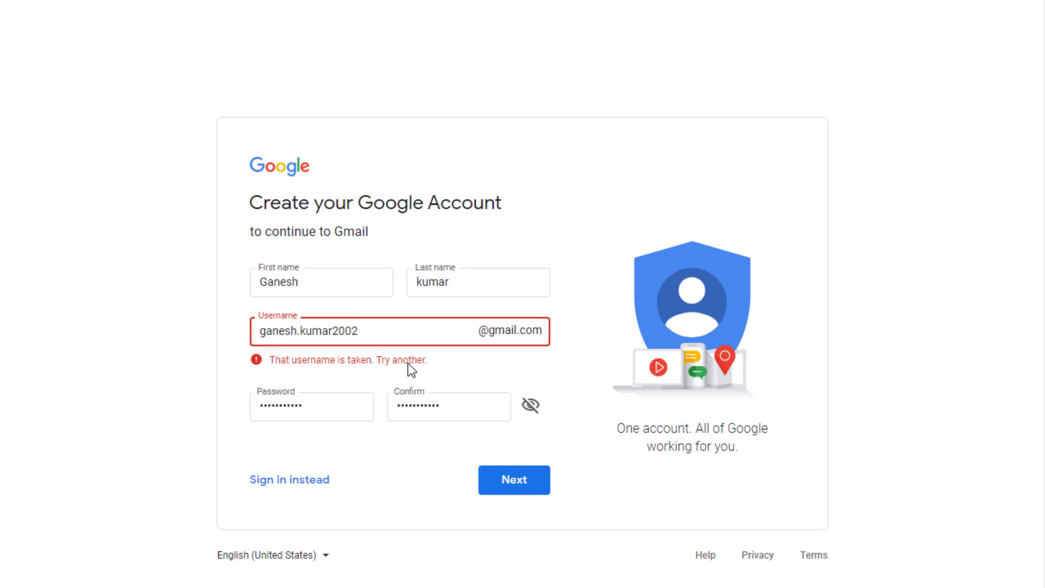
{"action": "key", "text": "F10"}
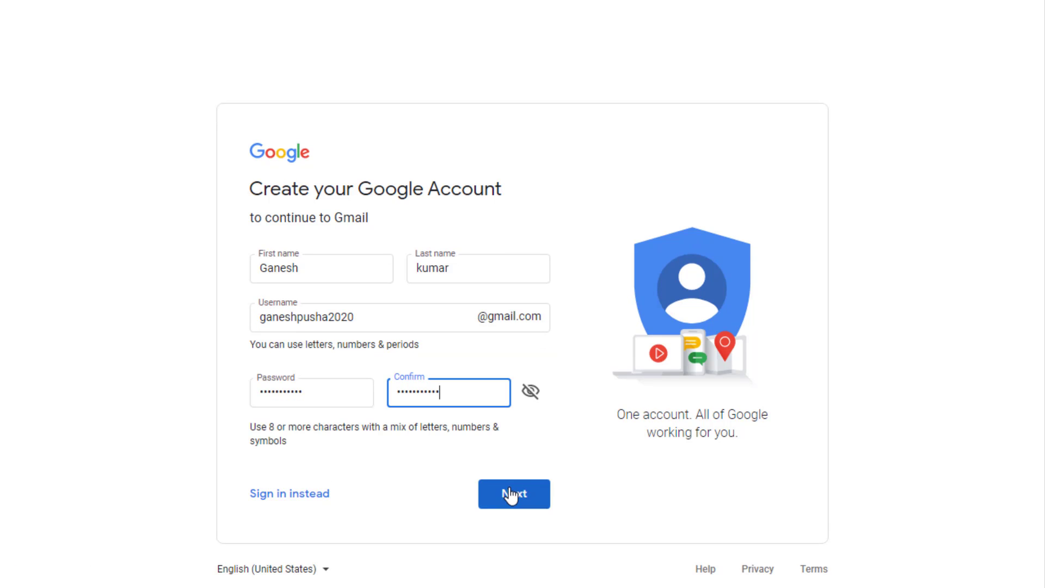
{"action": "left_click", "coordinate": [511, 494]}
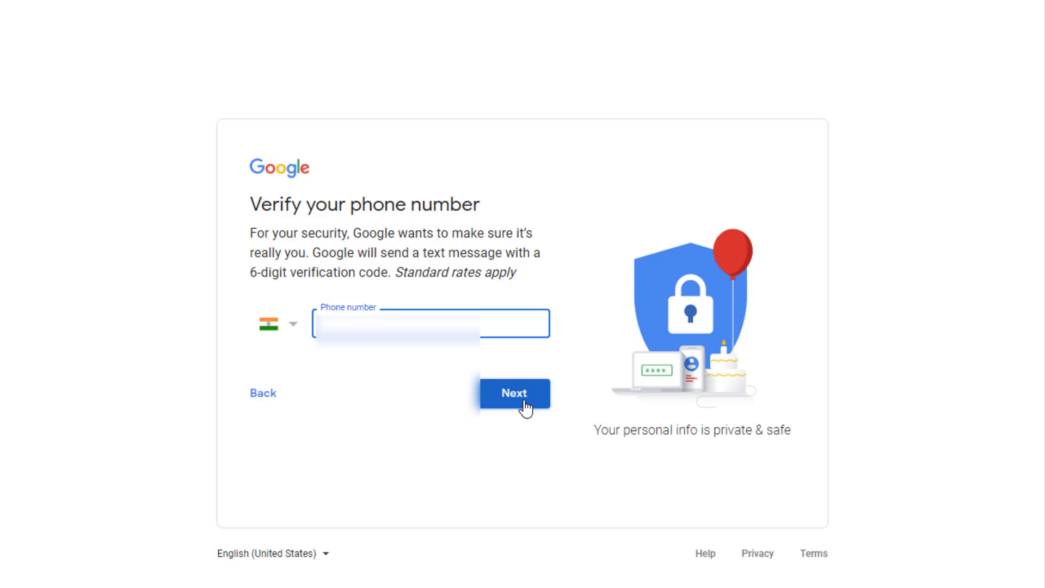
Fill in the saved phone number and confirm it with the texted 6-digit verification code.
{"action": "left_click", "coordinate": [363, 330]}
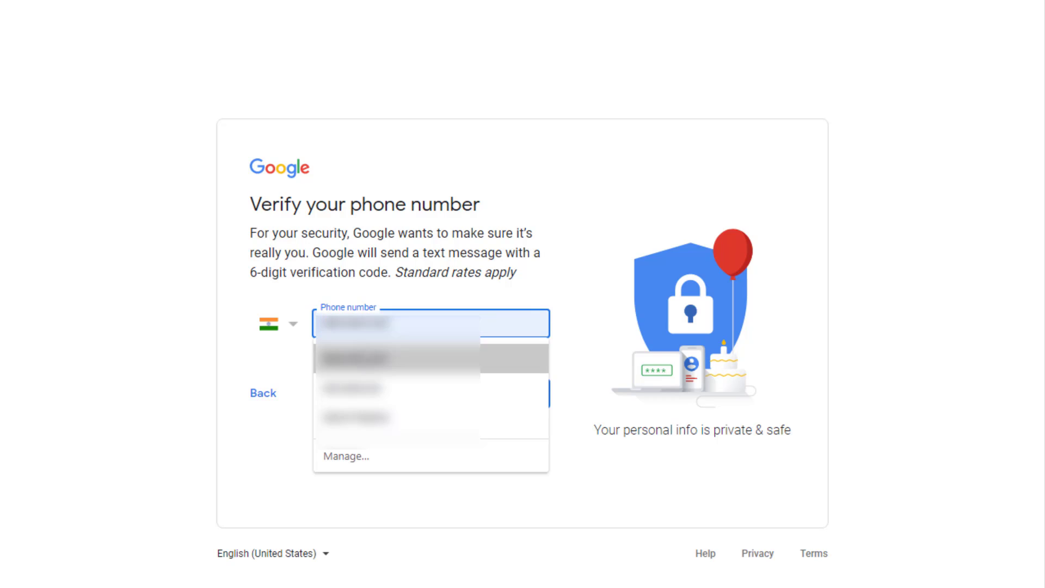
{"action": "left_click", "coordinate": [359, 359]}
{"action": "left_click", "coordinate": [525, 400]}
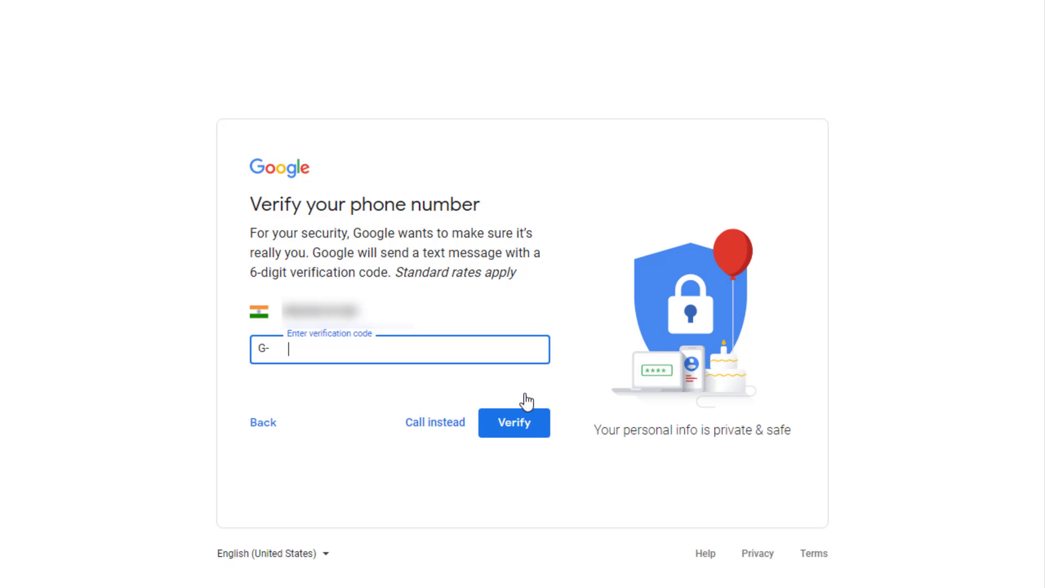
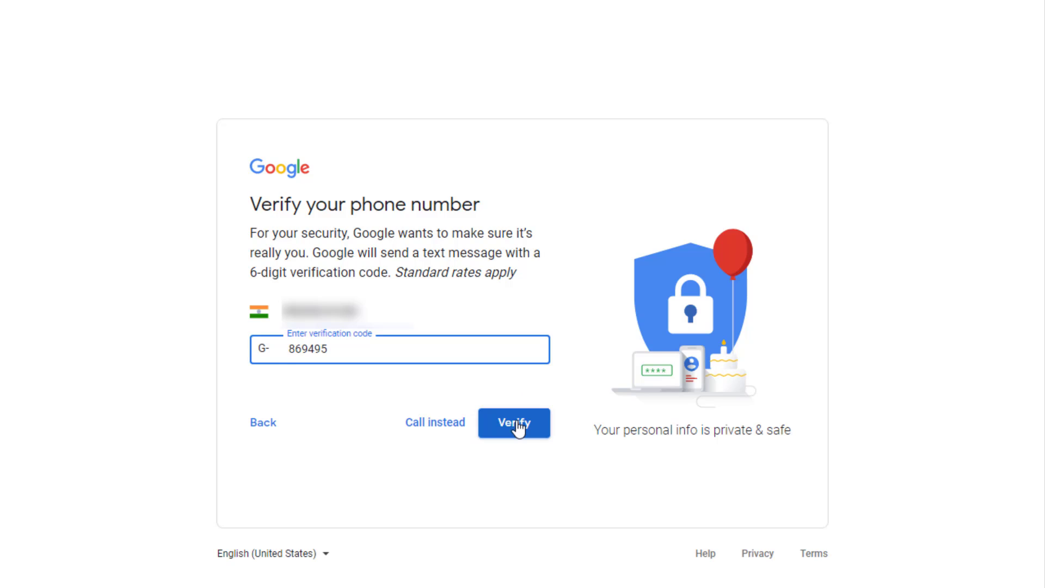
{"action": "left_click", "coordinate": [515, 424]}
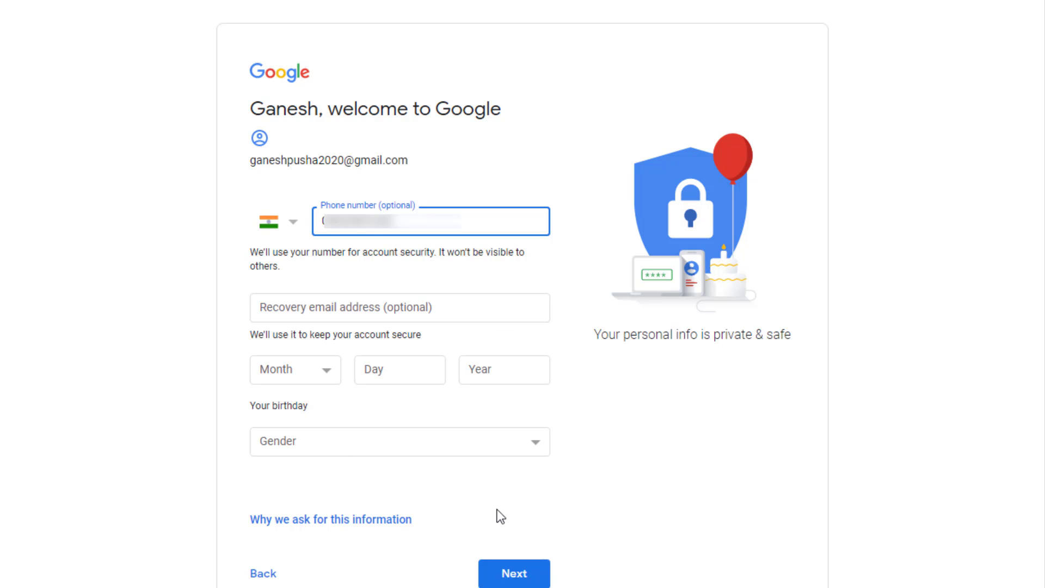
Submit birthday January 01, 2000 and gender Male on the welcome page.
{"action": "left_click", "coordinate": [330, 310]}
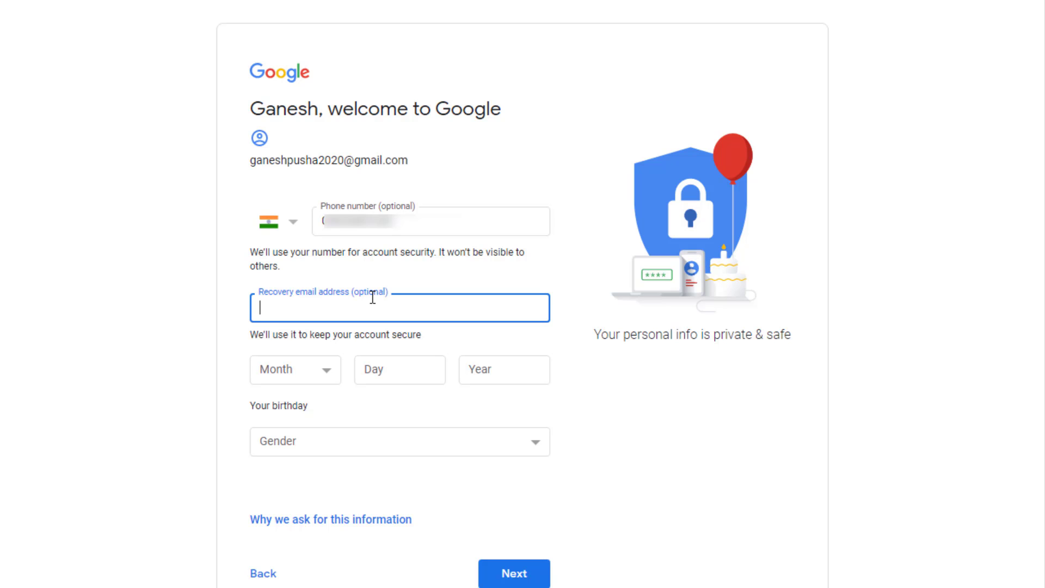
{"action": "left_click", "coordinate": [331, 377]}
{"action": "left_click", "coordinate": [295, 394]}
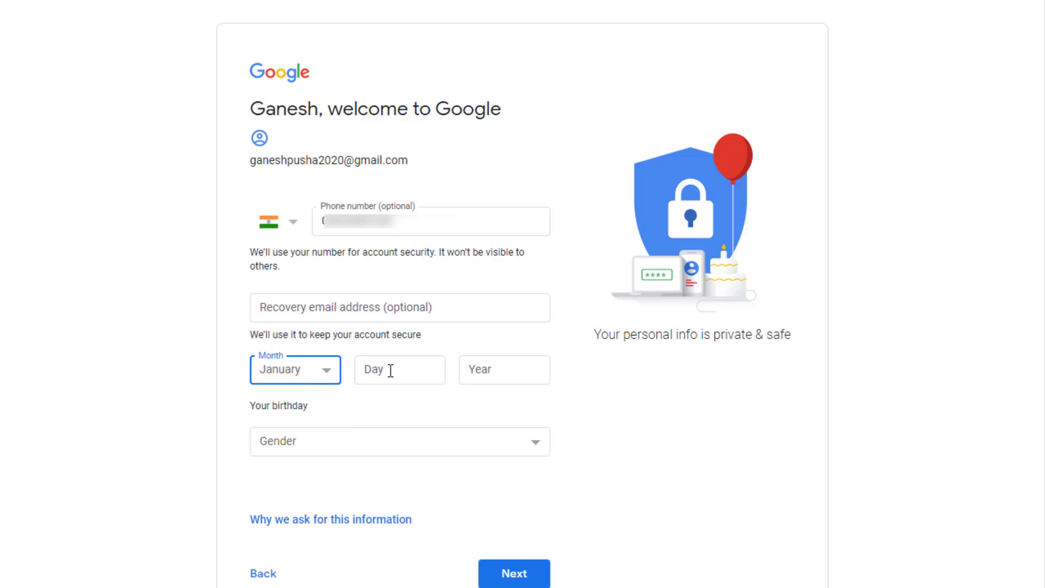
{"action": "left_click", "coordinate": [390, 371]}
{"action": "type", "text": "01"}
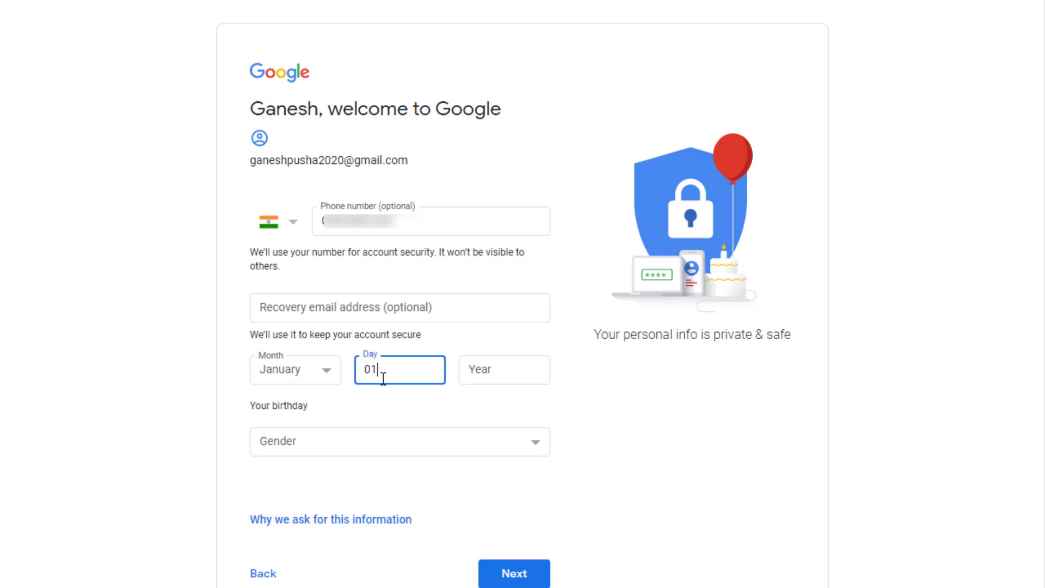
{"action": "left_click", "coordinate": [486, 380]}
{"action": "type", "text": "2000"}
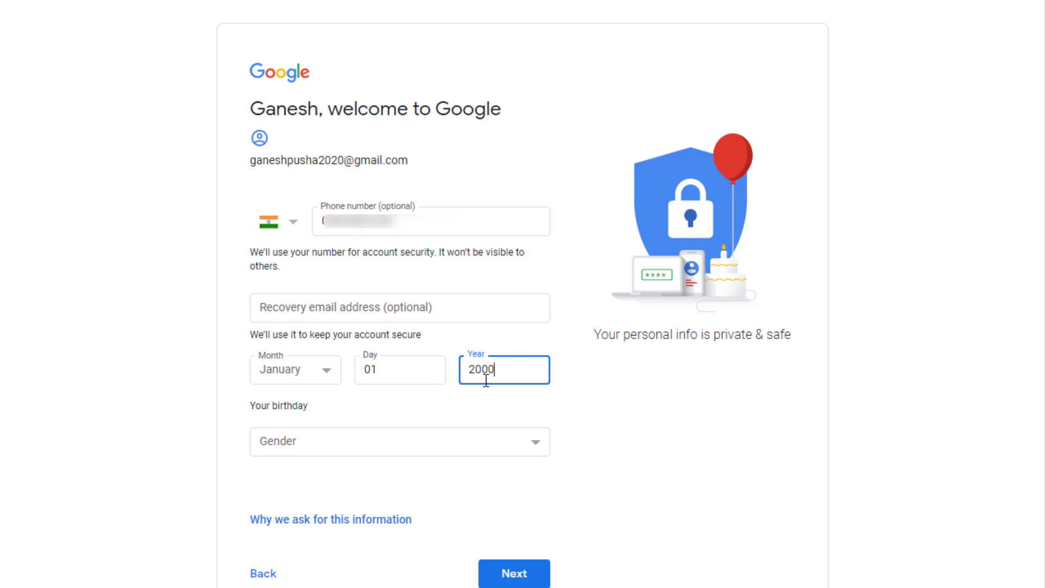
{"action": "left_click", "coordinate": [498, 442]}
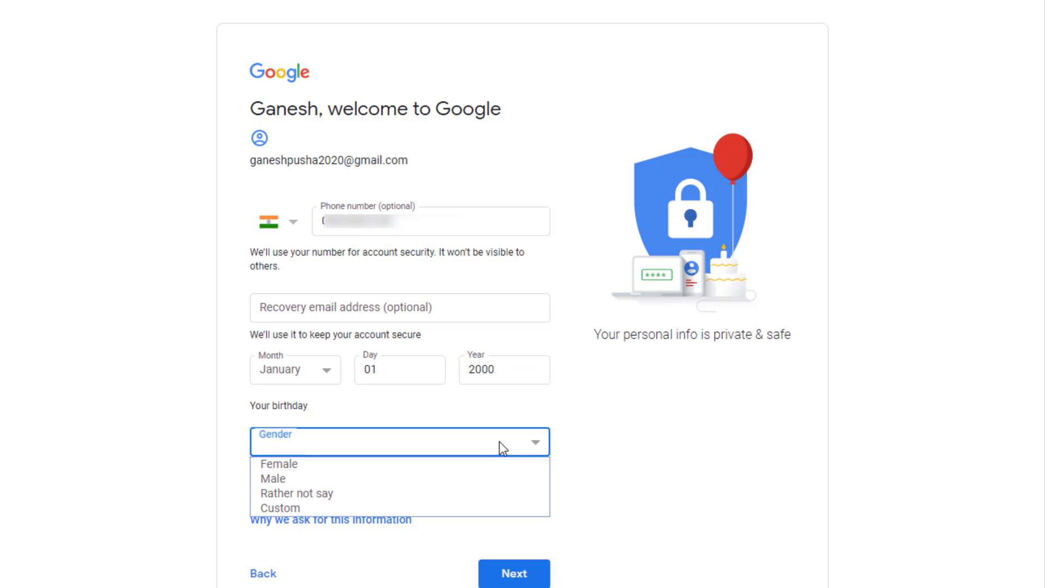
{"action": "left_click", "coordinate": [338, 480]}
{"action": "left_click", "coordinate": [514, 574]}
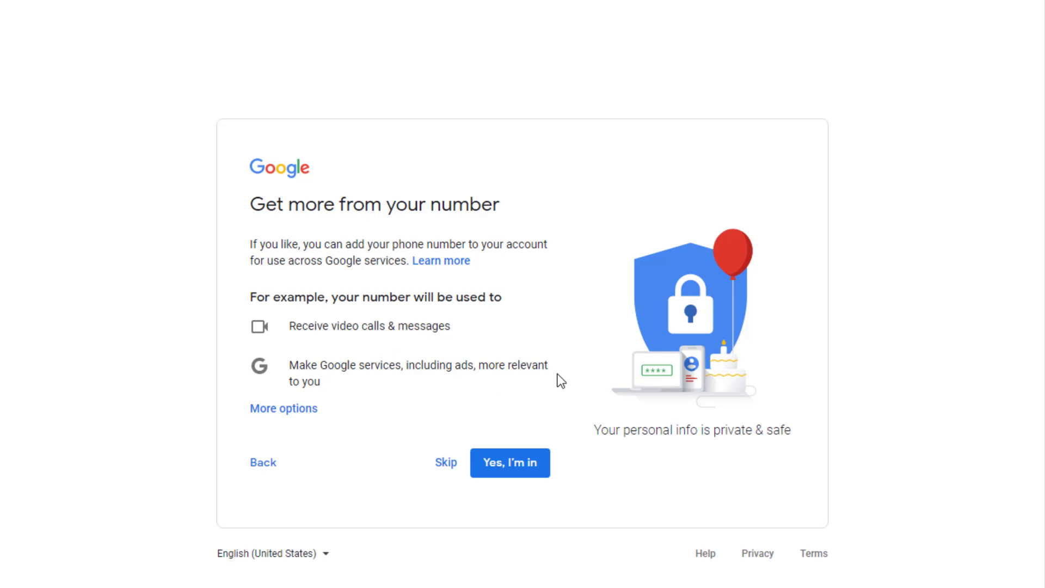
Skip linking the phone number to Google services and scroll through the Privacy and Terms page.
{"action": "left_click", "coordinate": [445, 463]}
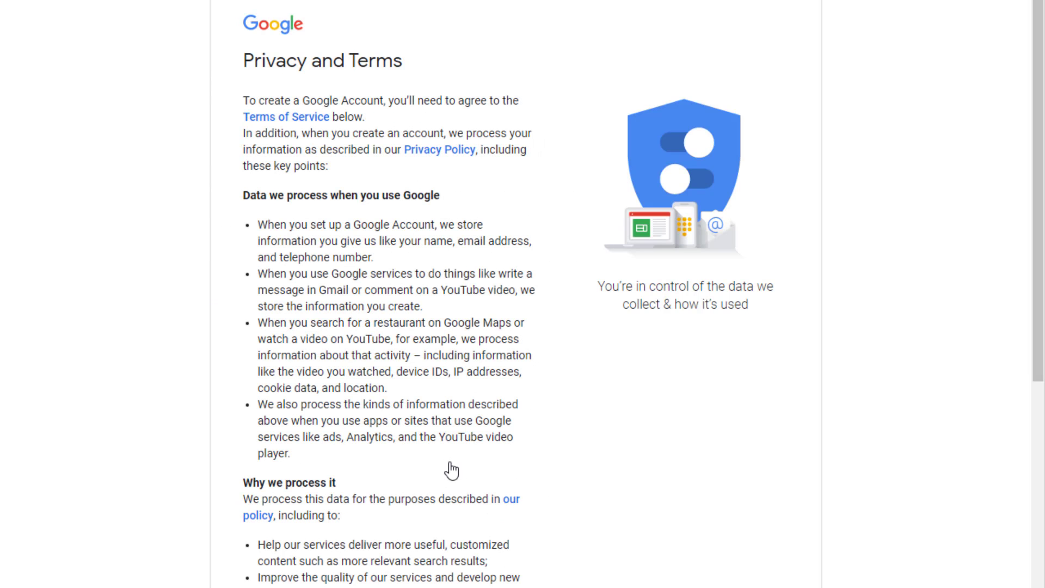
{"action": "scroll", "coordinate": [452, 469], "scroll_direction": "down", "scroll_amount": 10}
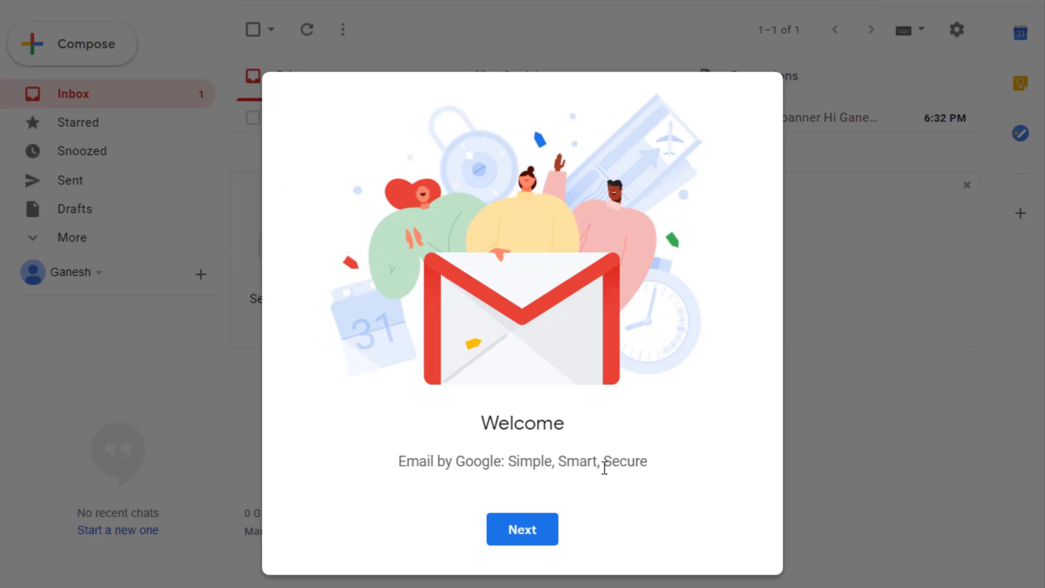
Keep the Default inbox view, read the Finish setting up message, and return to the inbox.
{"action": "left_click", "coordinate": [542, 534]}
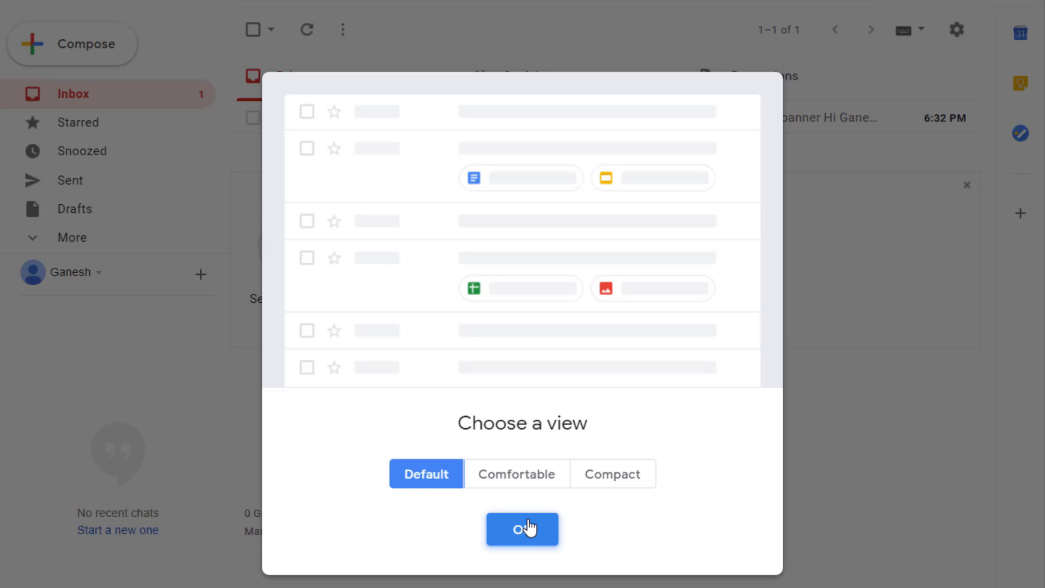
{"action": "left_click", "coordinate": [529, 525]}
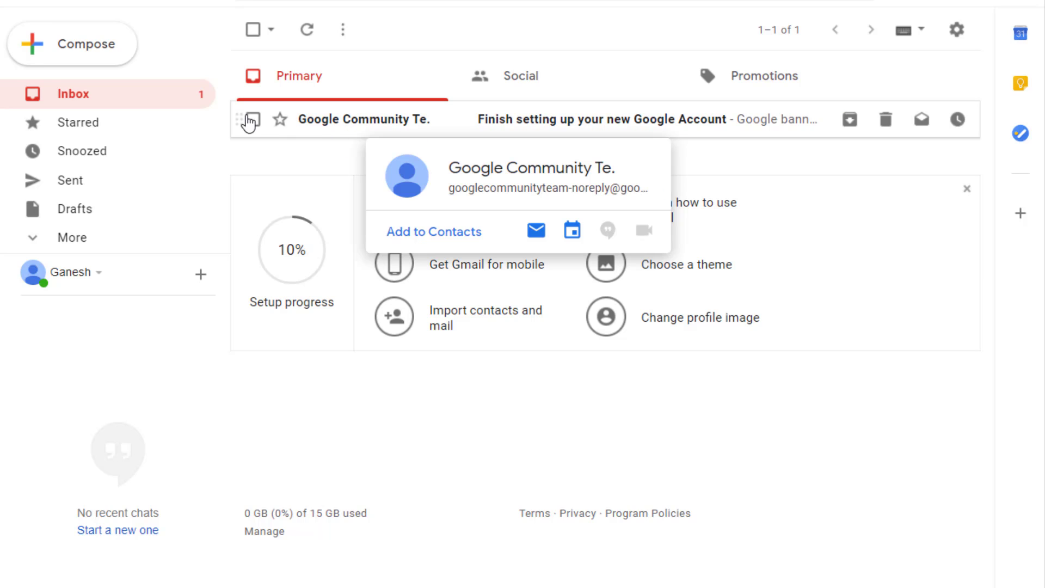
{"action": "left_click", "coordinate": [366, 128]}
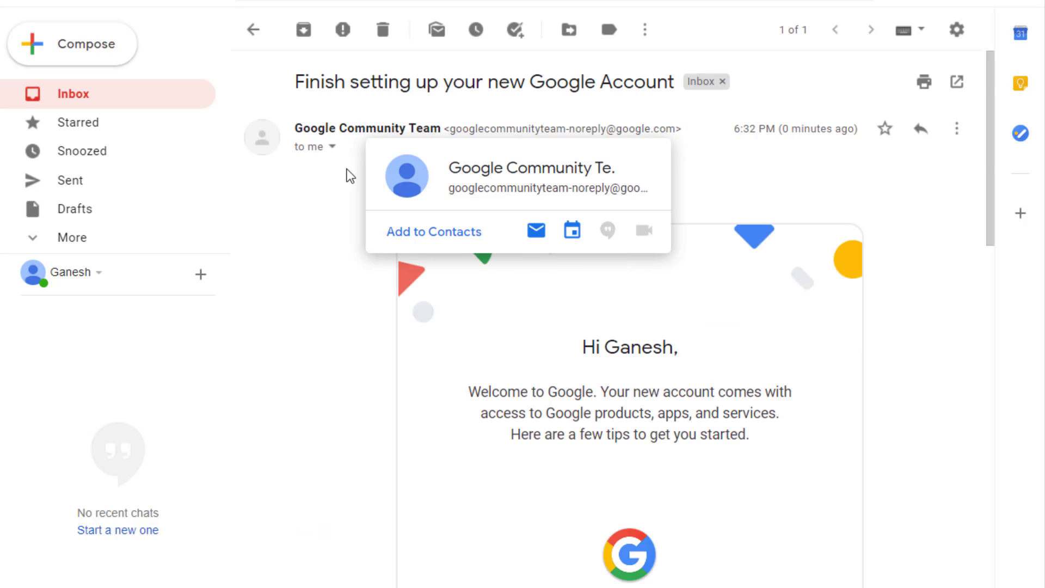
{"action": "left_click", "coordinate": [101, 97]}
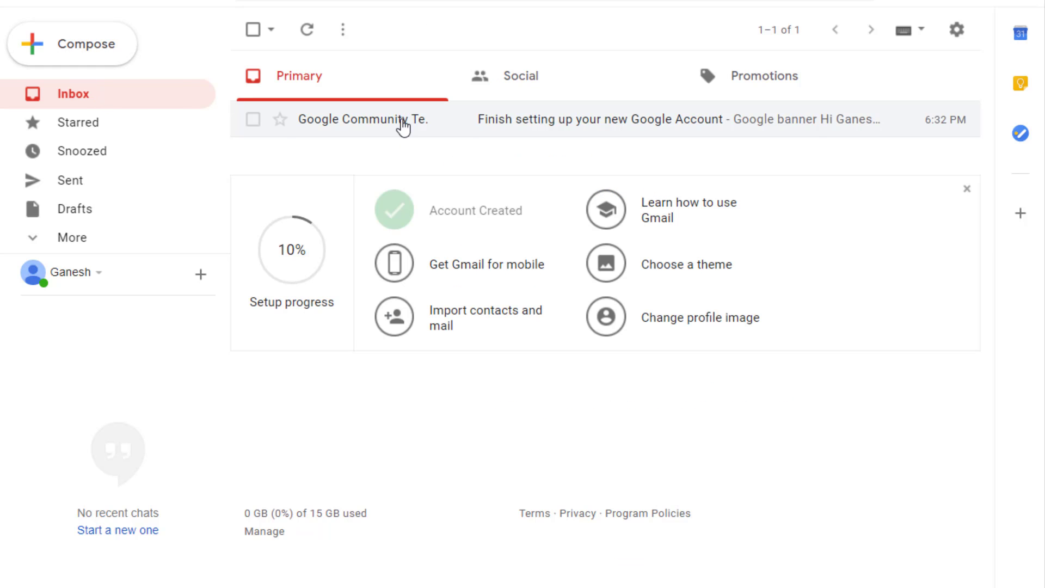
Start a new message and close it unsent with Esc.
{"action": "mouse_move", "coordinate": [321, 125]}
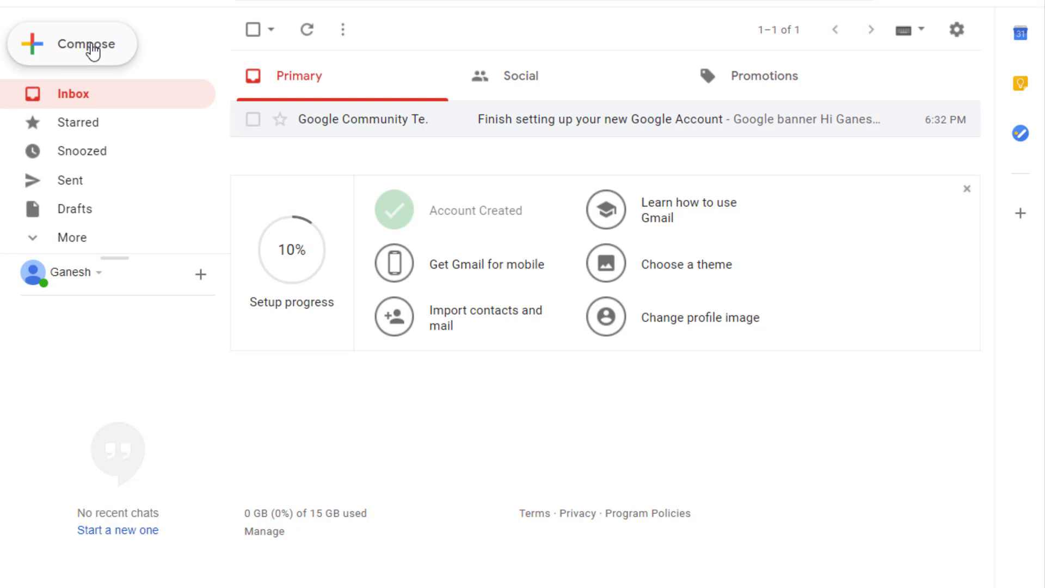
{"action": "left_click", "coordinate": [93, 52]}
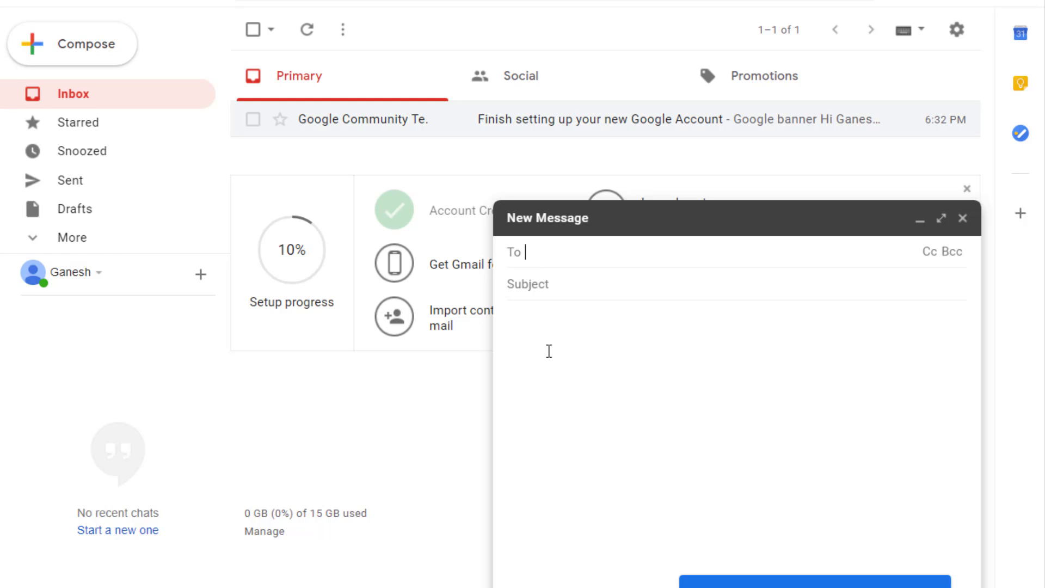
{"action": "left_click", "coordinate": [537, 329]}
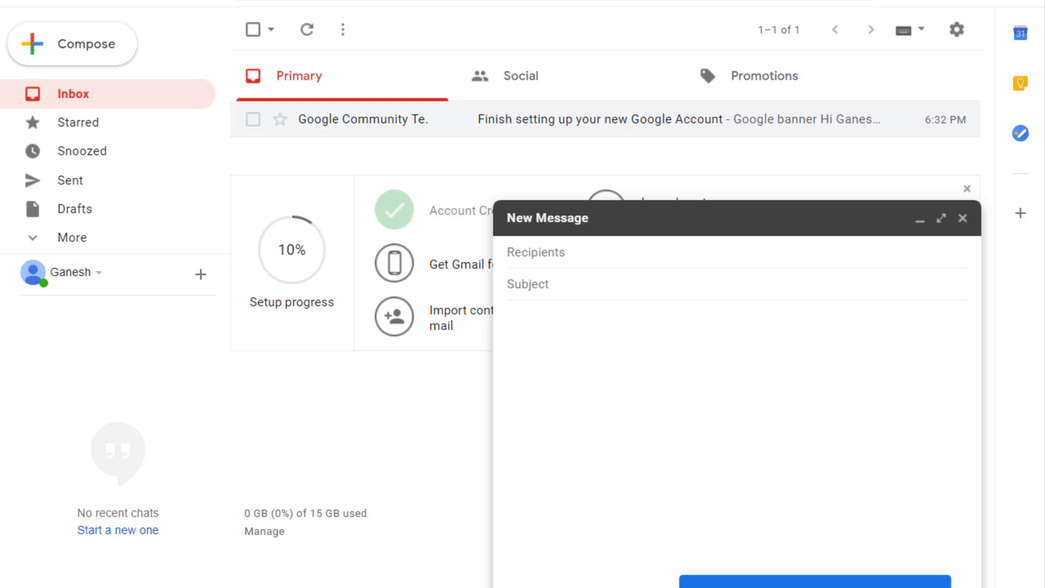
{"action": "key", "text": "Escape"}
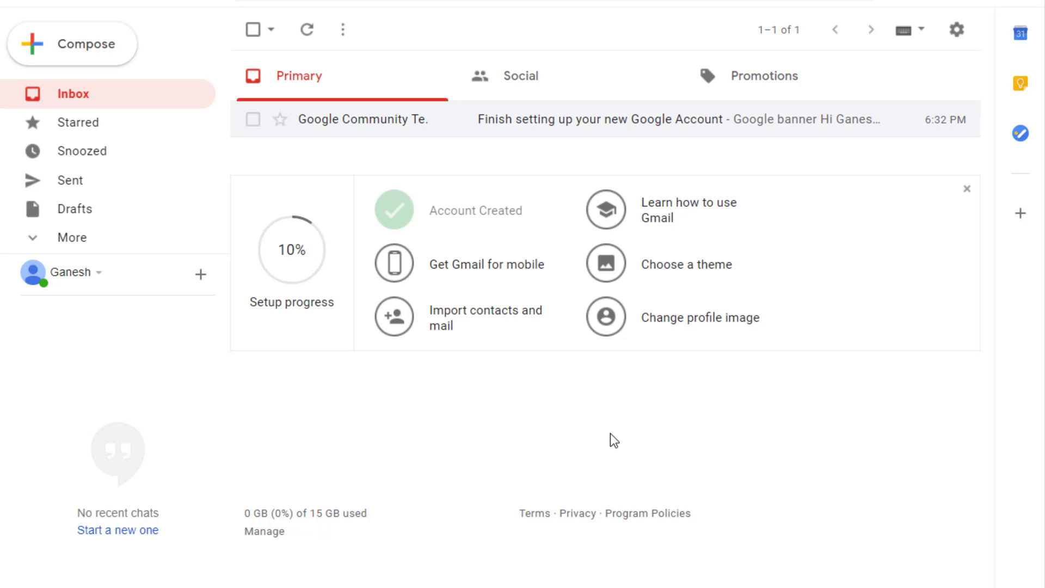
Show the Google apps panel from the grid icon at top right.
{"action": "left_click", "coordinate": [973, 1]}
{"action": "left_click", "coordinate": [461, 347]}
{"action": "left_click", "coordinate": [977, 2]}
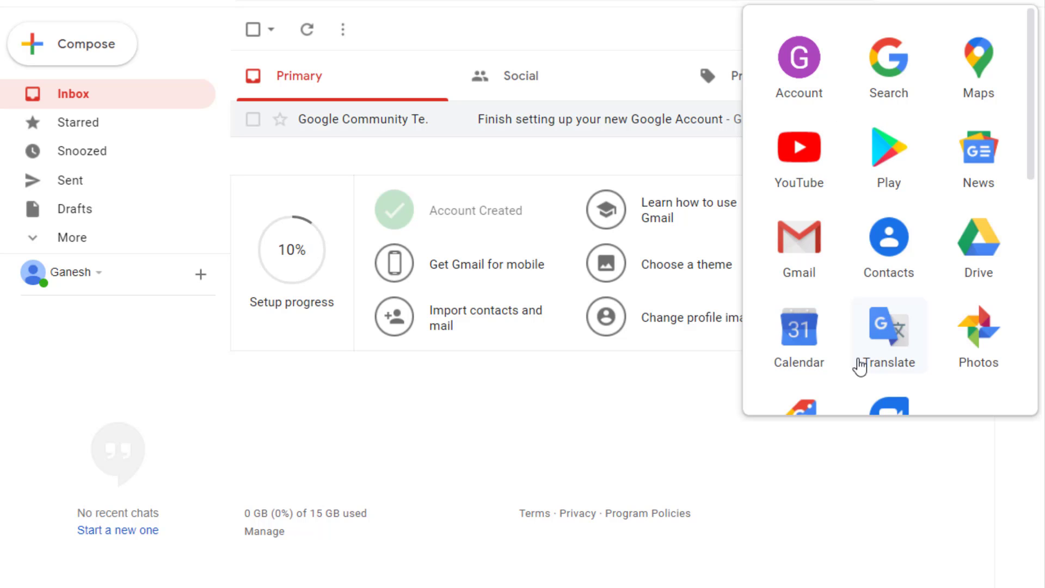
Scroll up and down through the Google apps panel to browse the available apps.
{"action": "scroll", "coordinate": [859, 366], "scroll_direction": "down", "scroll_amount": 8}
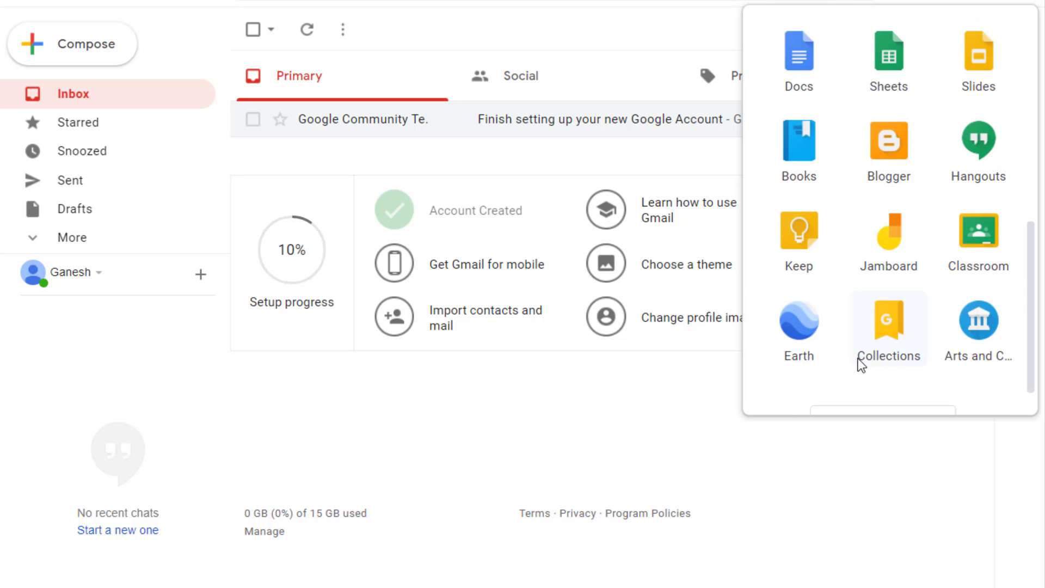
{"action": "scroll", "coordinate": [860, 365], "scroll_direction": "up", "scroll_amount": 6}
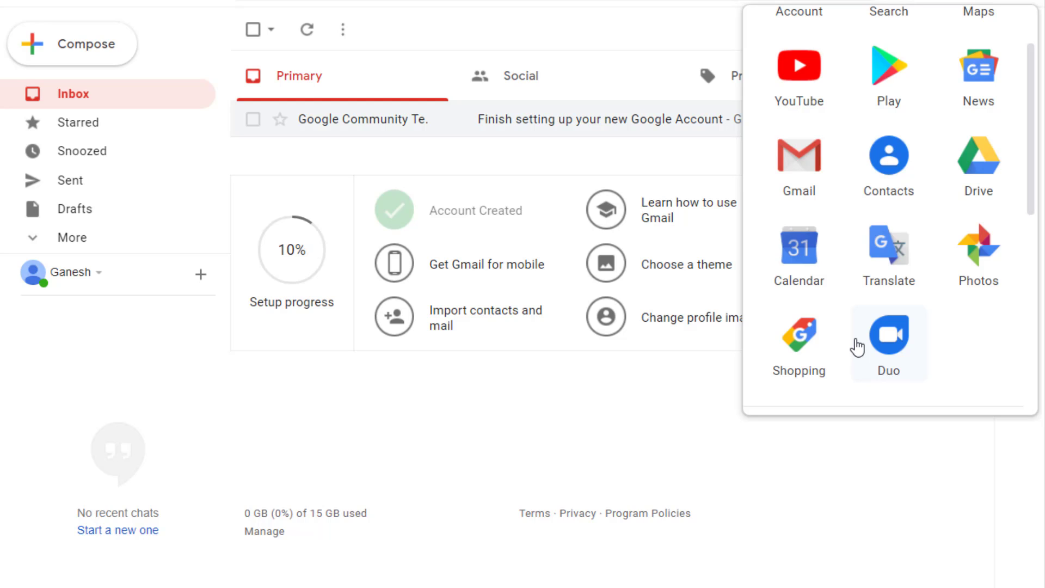
{"action": "scroll", "coordinate": [858, 345], "scroll_direction": "down", "scroll_amount": 2}
{"action": "scroll", "coordinate": [859, 346], "scroll_direction": "up", "scroll_amount": 2}
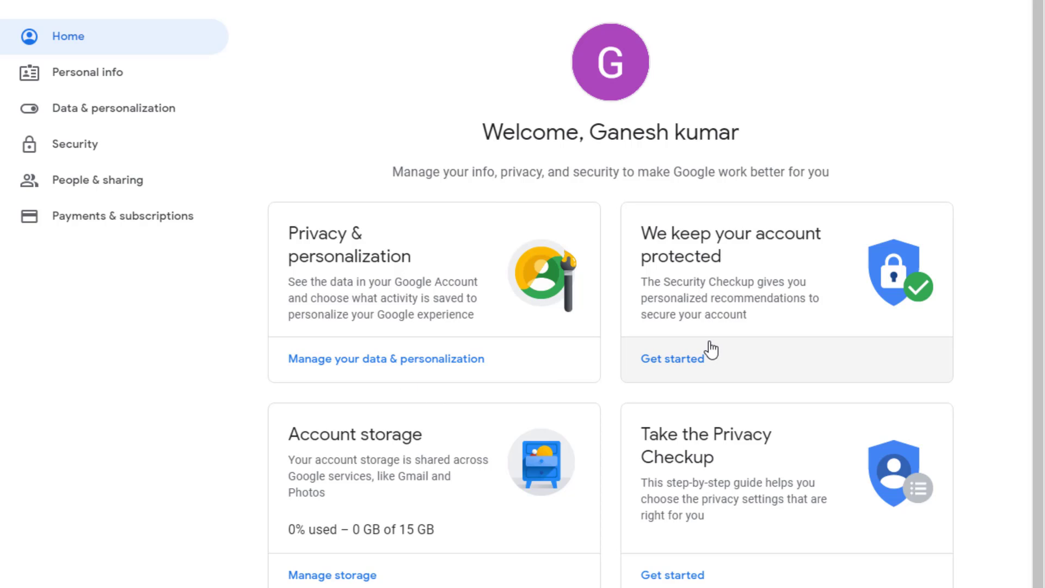
Scroll down the Google Account home page, then switch back to the Gmail tab.
{"action": "scroll", "coordinate": [719, 479], "scroll_direction": "down", "scroll_amount": 1}
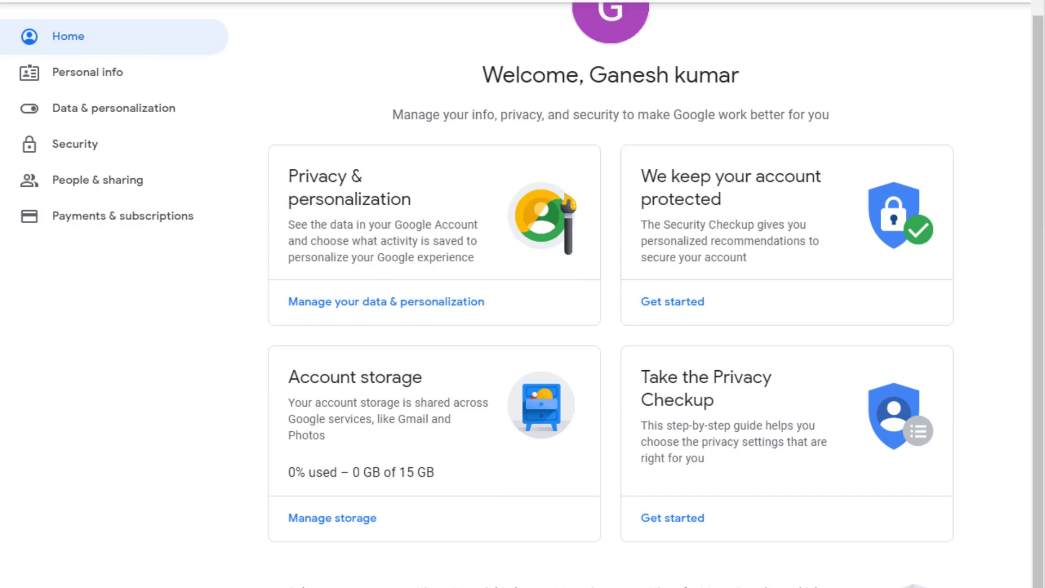
{"action": "left_click", "coordinate": [321, 1]}
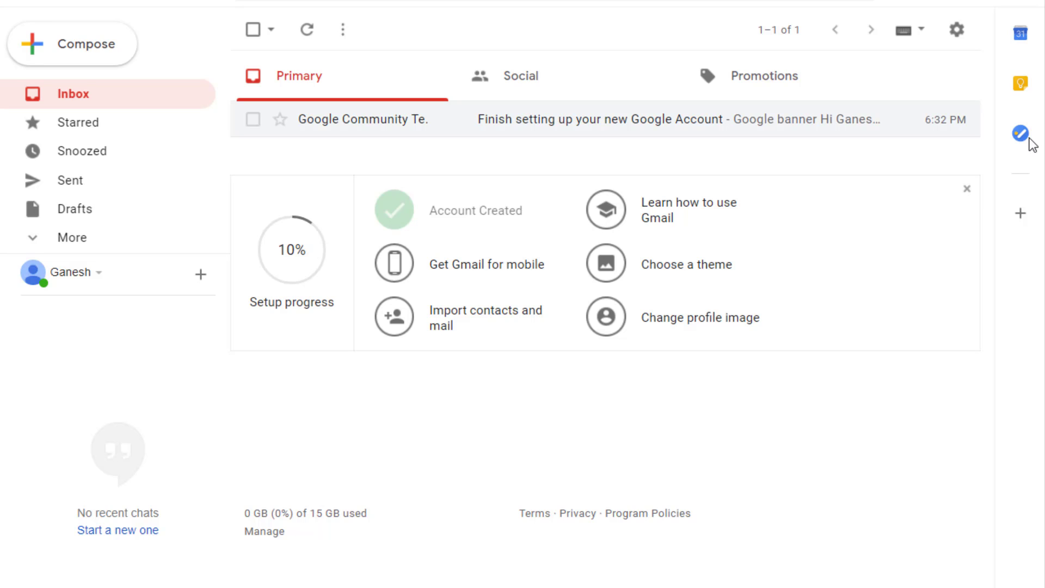
Choose Sign out from the profile avatar menu at top right.
{"action": "left_click", "coordinate": [1019, 1]}
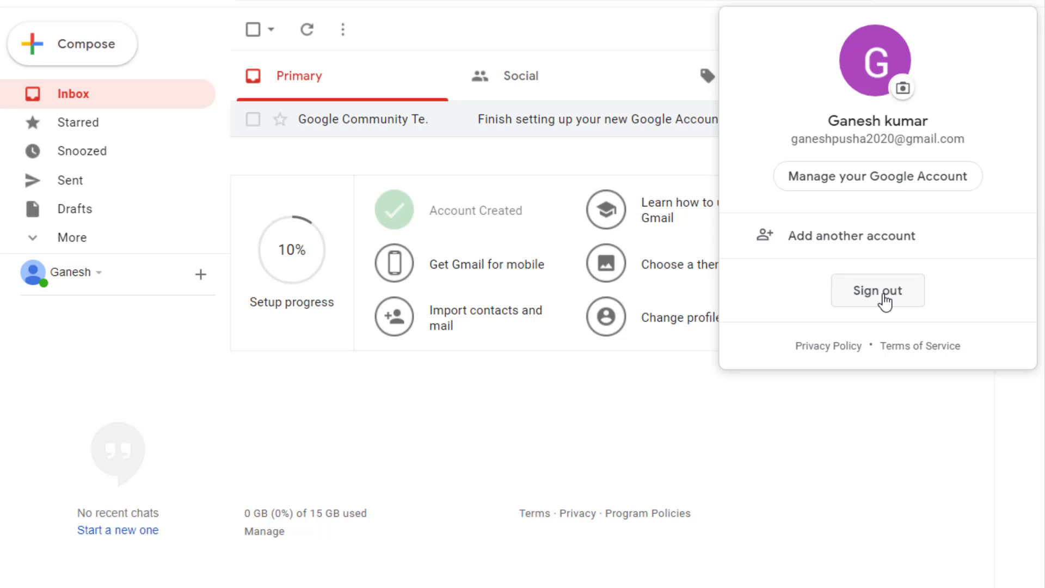
{"action": "left_click", "coordinate": [884, 299]}
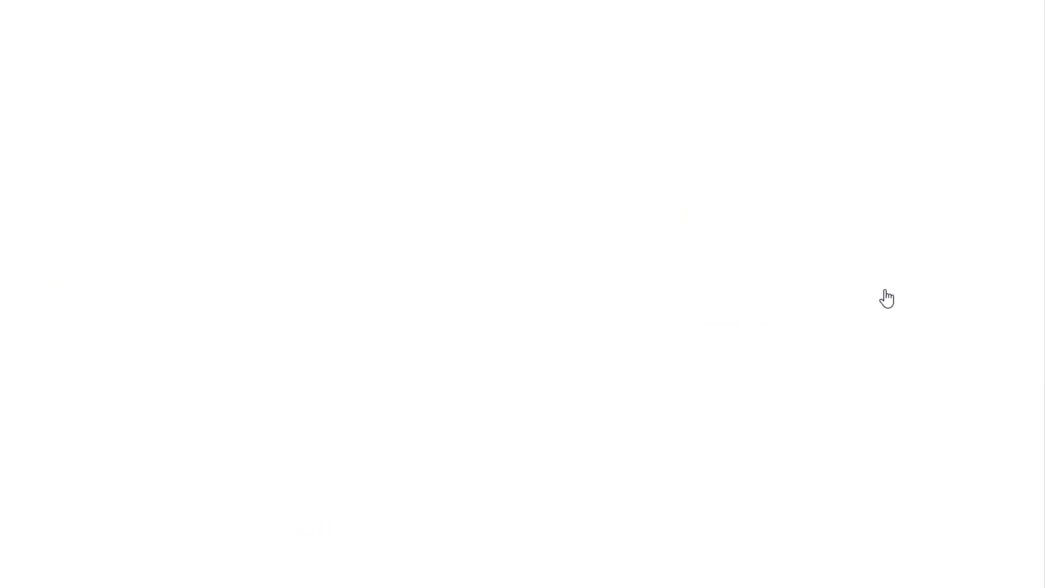